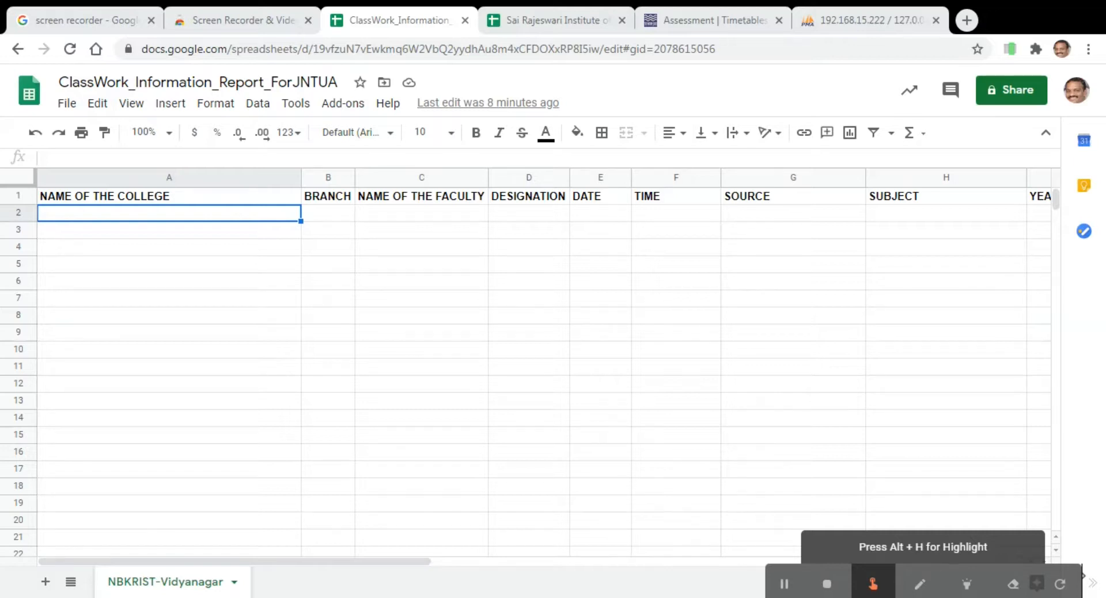
- View the NBKRIST-Vidyanagar sheet in the Sai Rajeswari workbook and in ClassWork_Information_Report_ForJNTUA
click(576, 20)
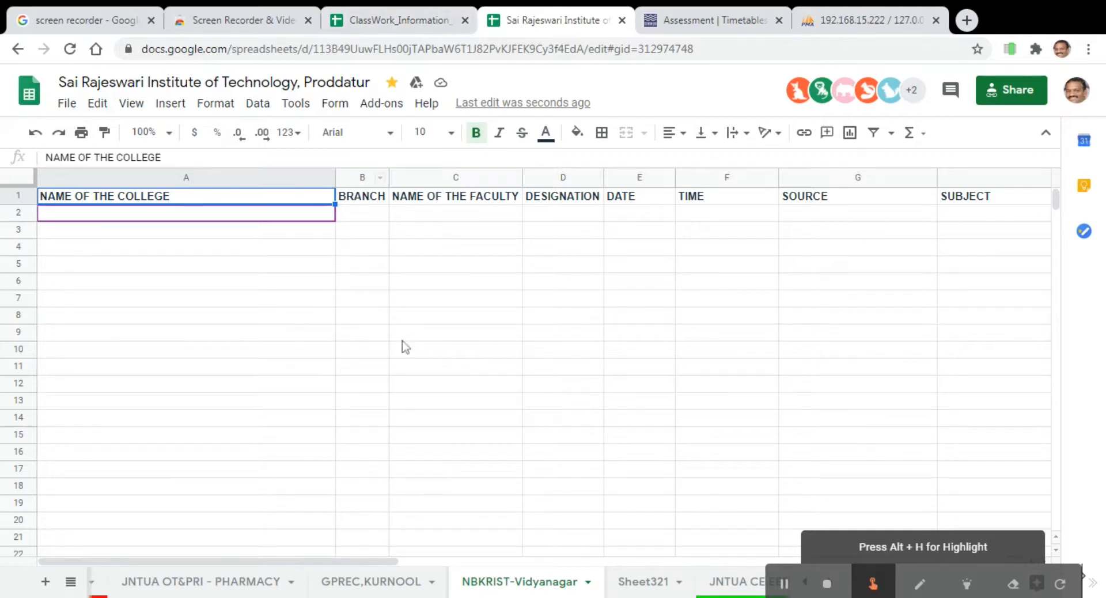
click(397, 20)
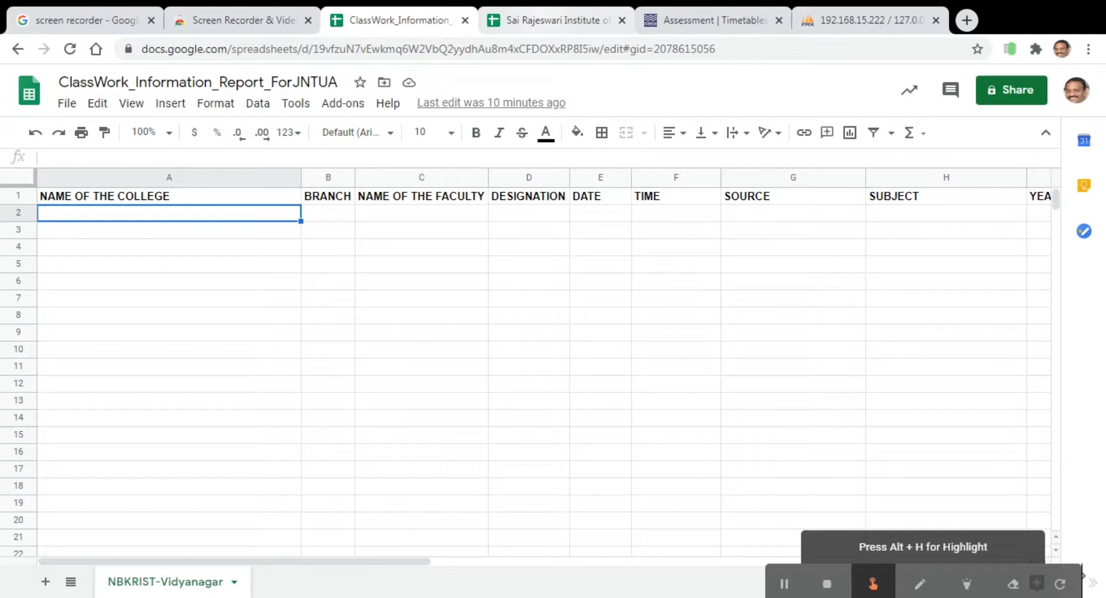
- In the attendance portal, load the Meet attendance for the 10:00 - 10:45 MADT class of IV-I CSE-C and save it
click(725, 25)
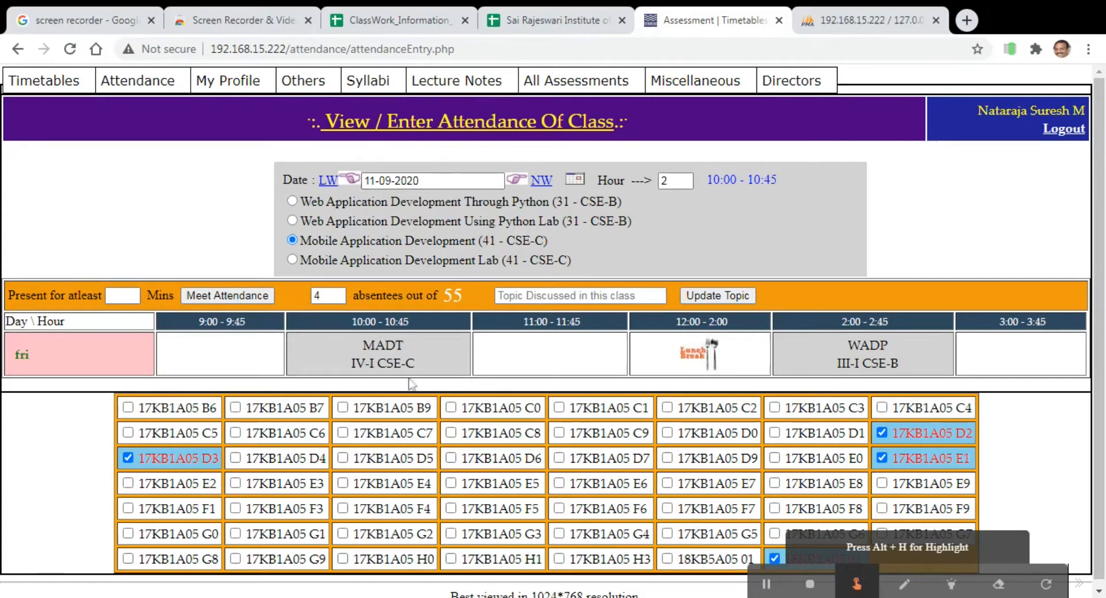
click(400, 363)
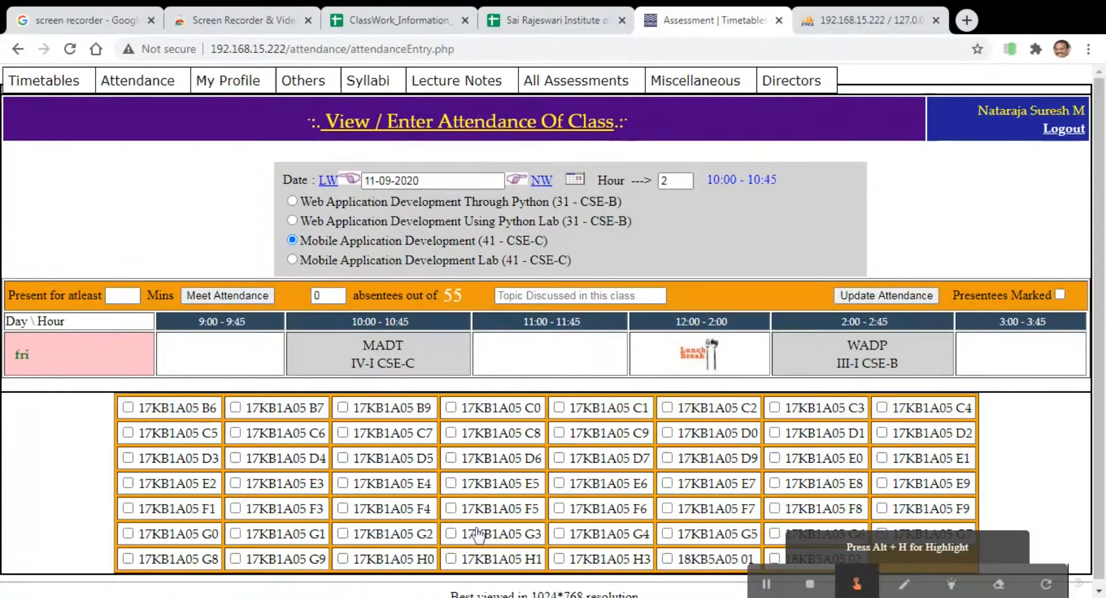
click(217, 295)
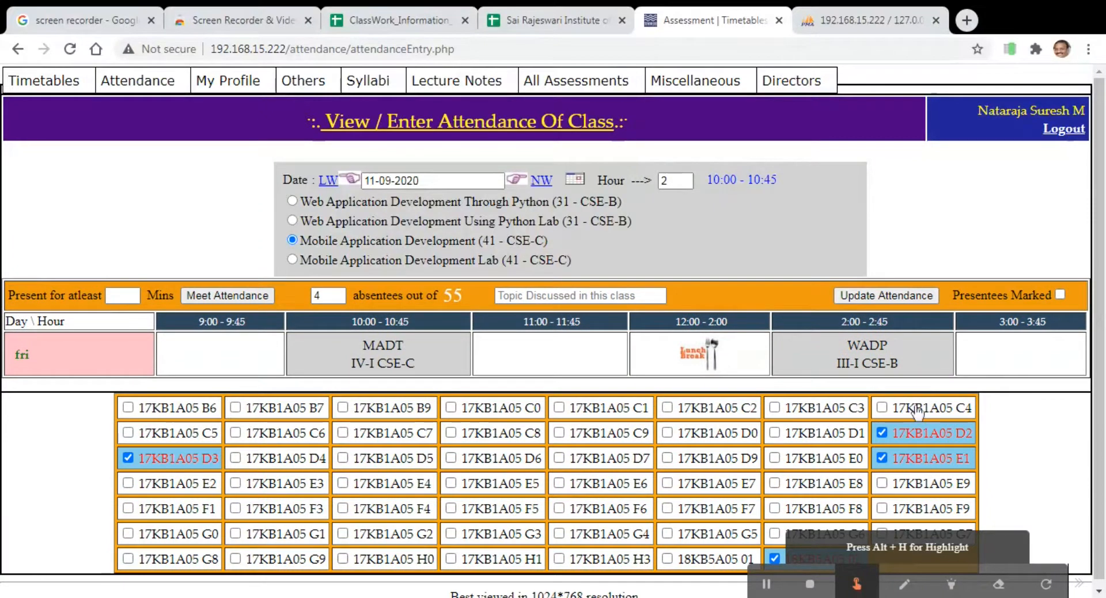
scroll(948, 538, down, 1)
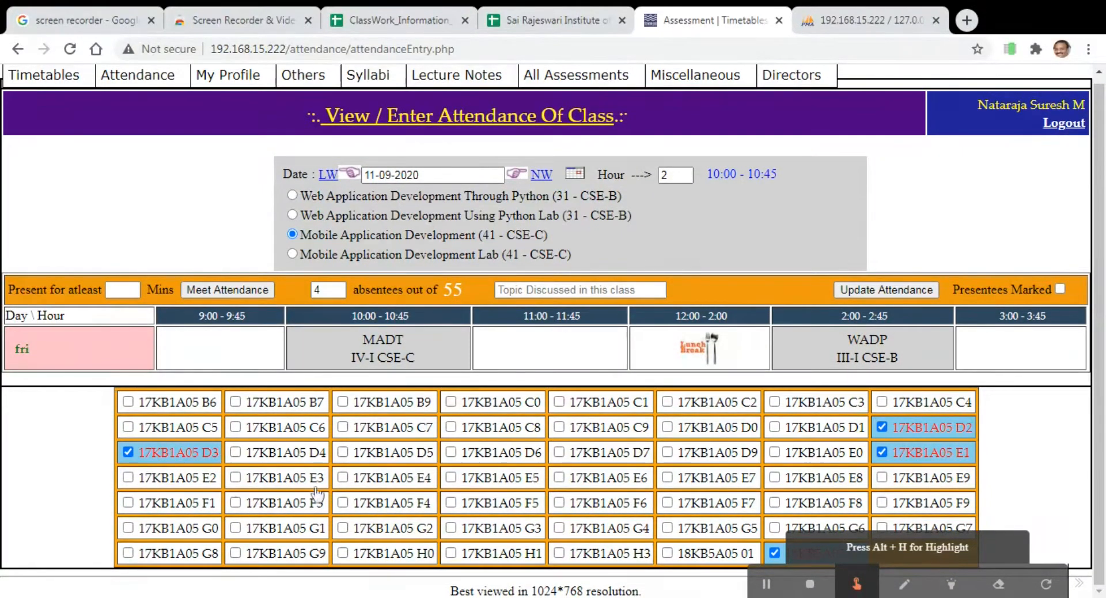
click(885, 289)
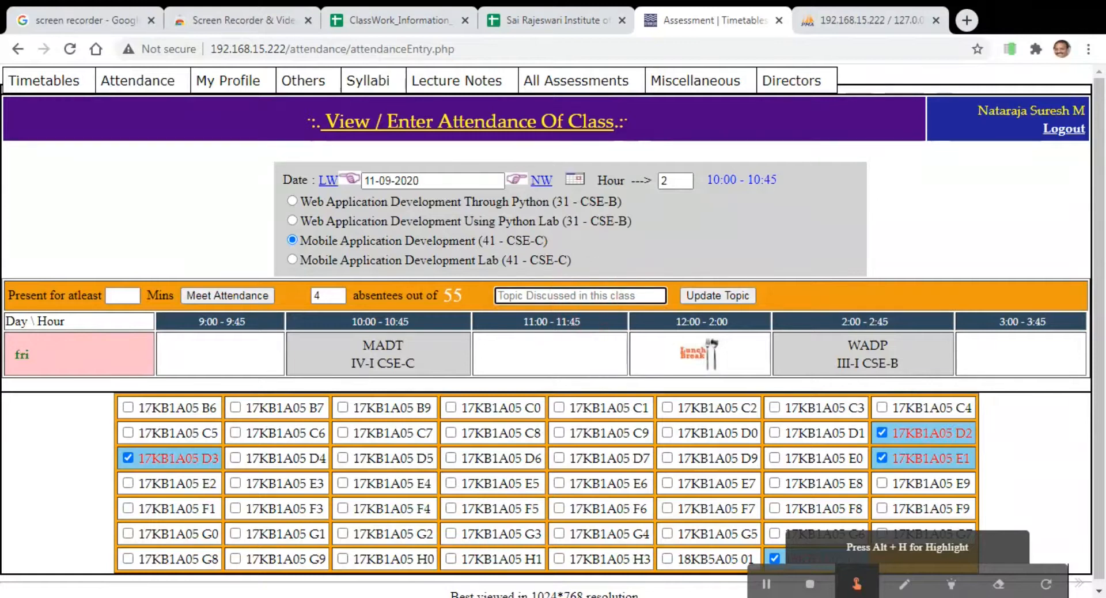
- Enter "Accessibility Features Discussed" as the topic of the MADT class and update the topic
text(tttt)
key(Down)
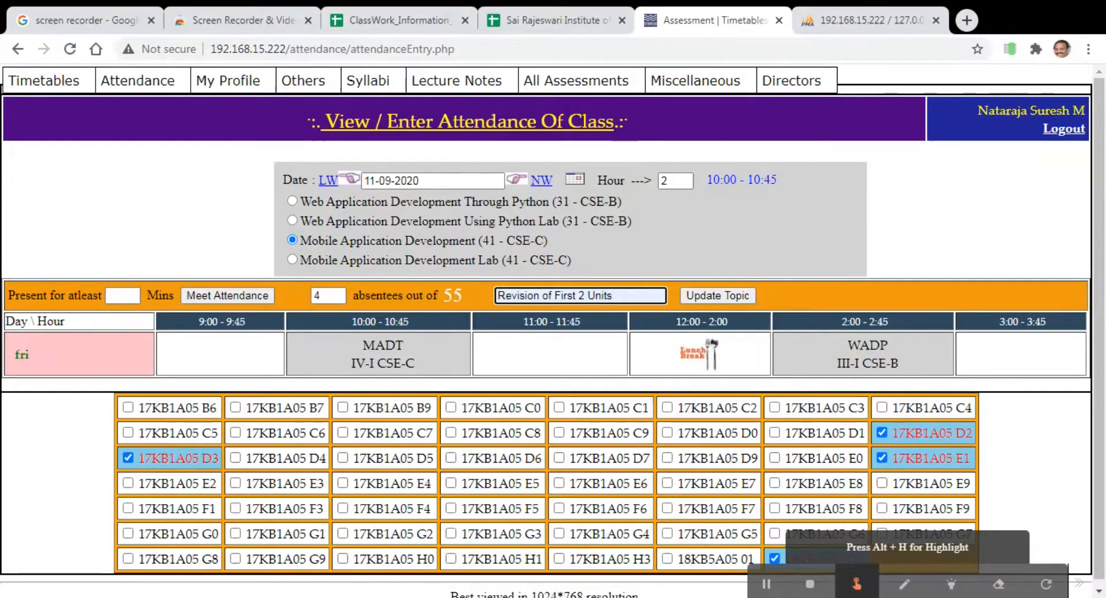
drag(623, 296, 406, 283)
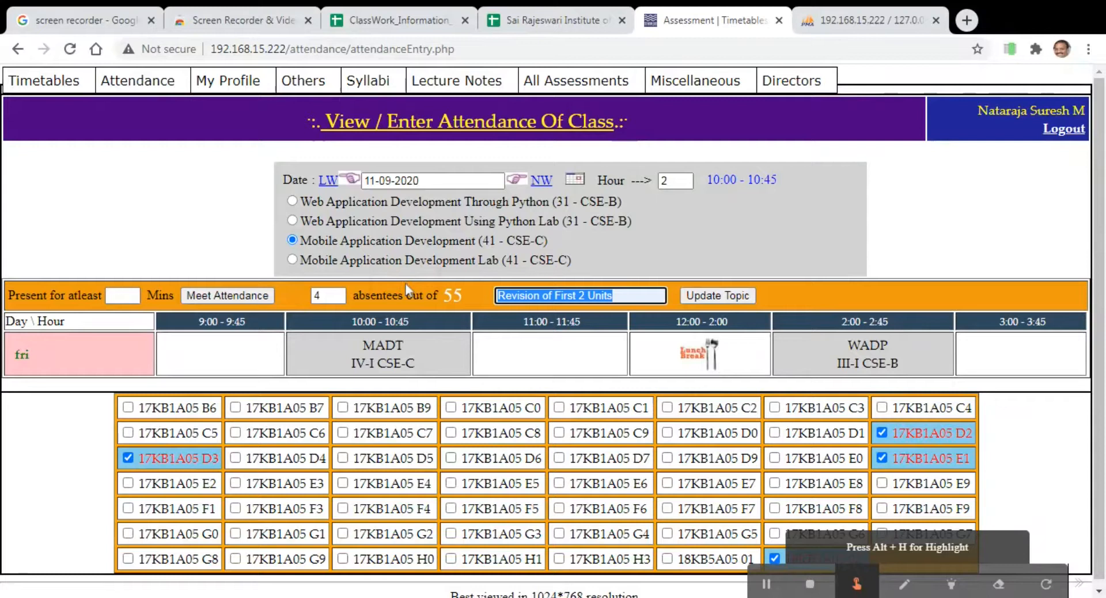
text(Access)
key(Down)
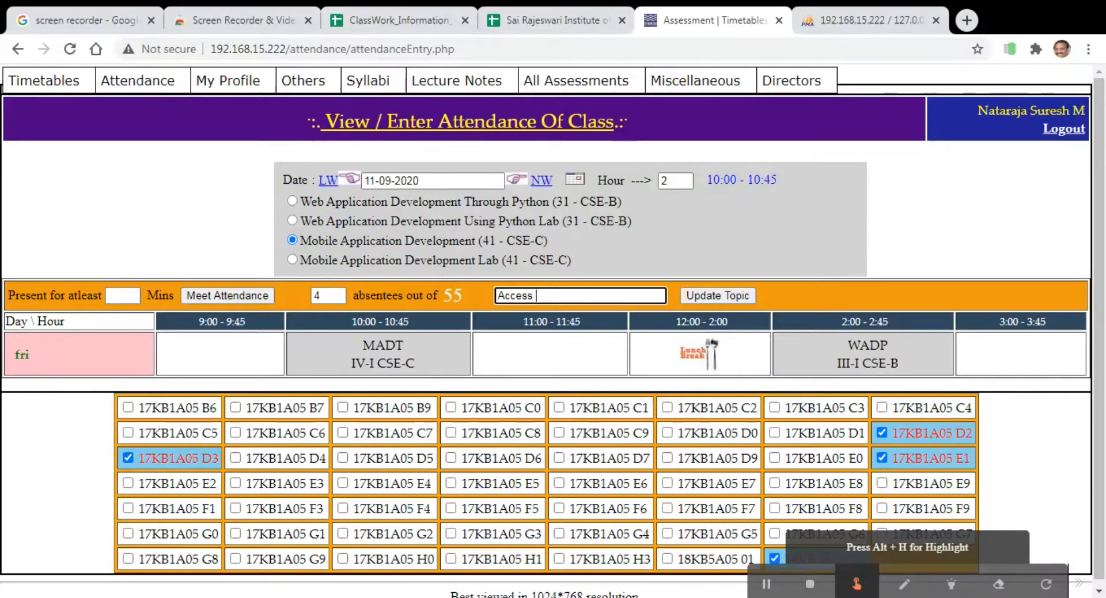
text(ibi)
key(Down)
key(Down)
key(Return)
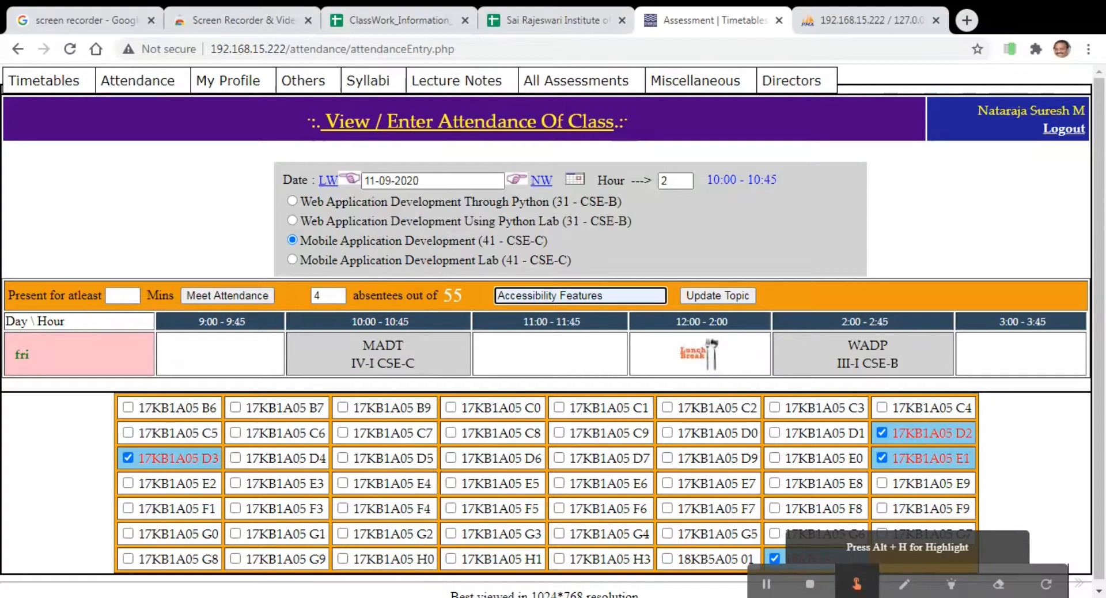
text(Disc)
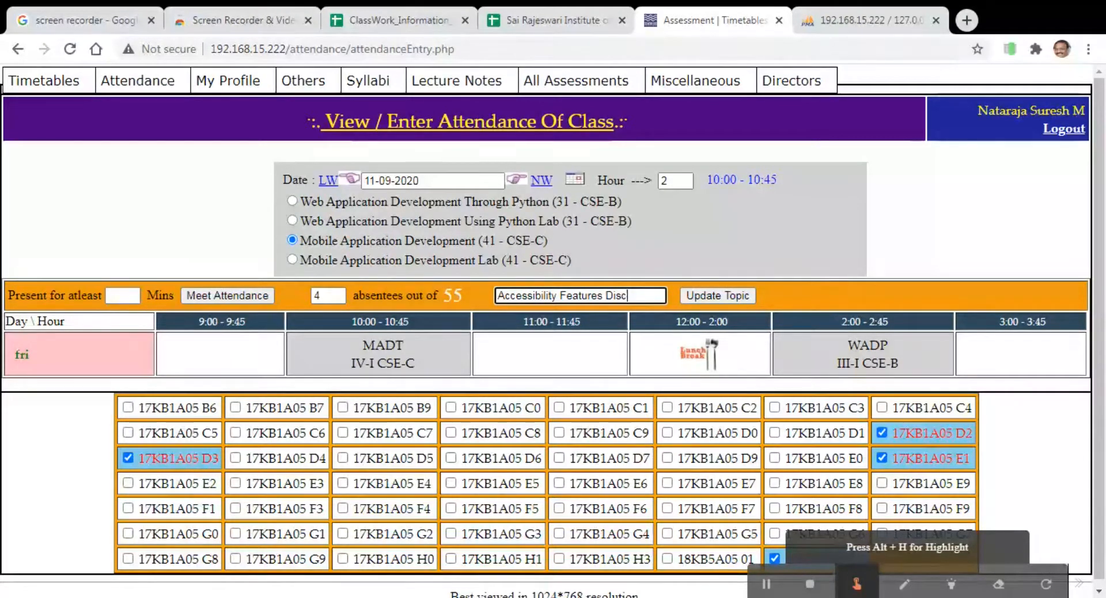
text(ussed)
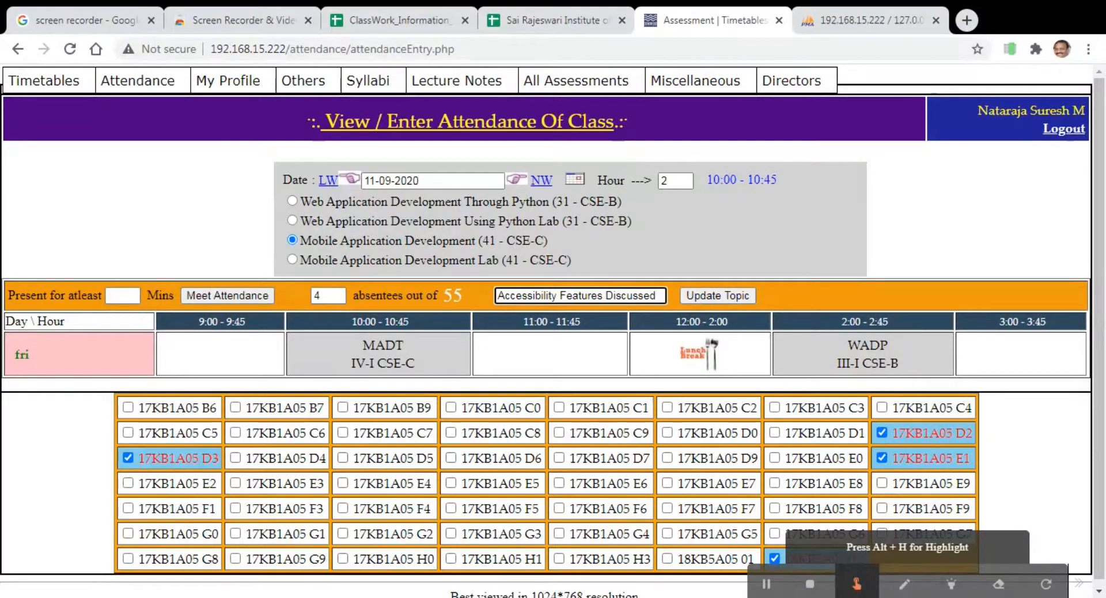
click(711, 300)
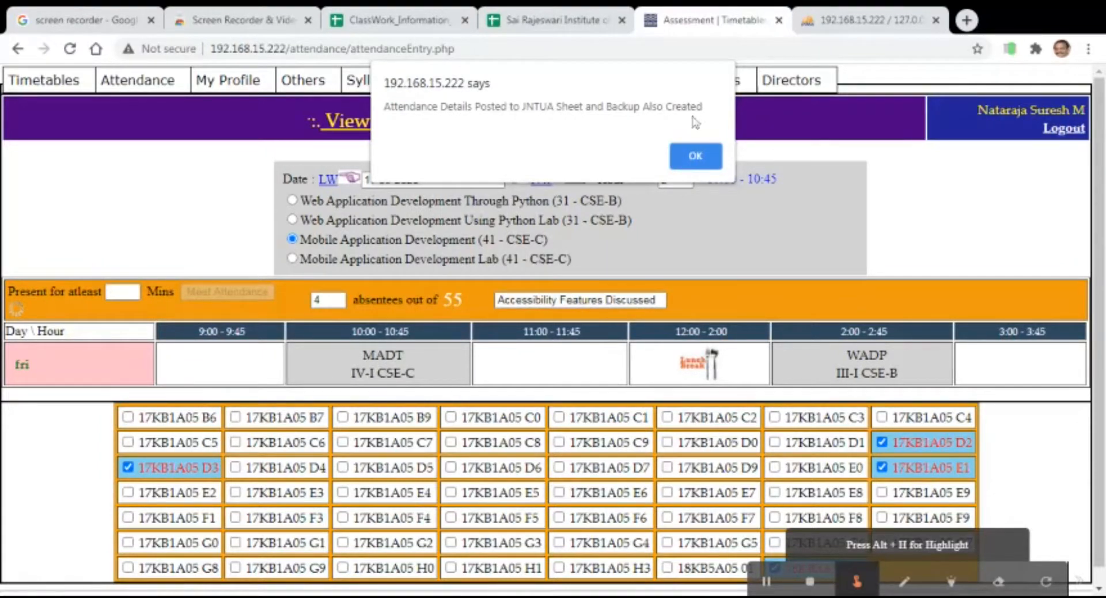
click(696, 154)
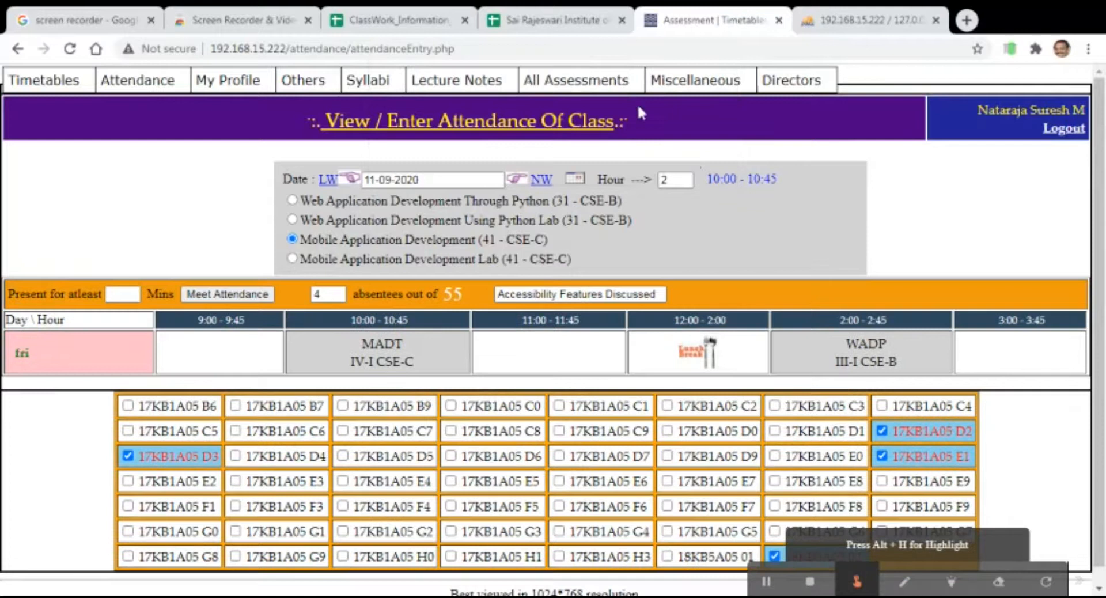
- Examine all columns of the MADT class record in the Sai Rajeswari workbook's NBKRIST-Vidyanagar sheet
click(544, 20)
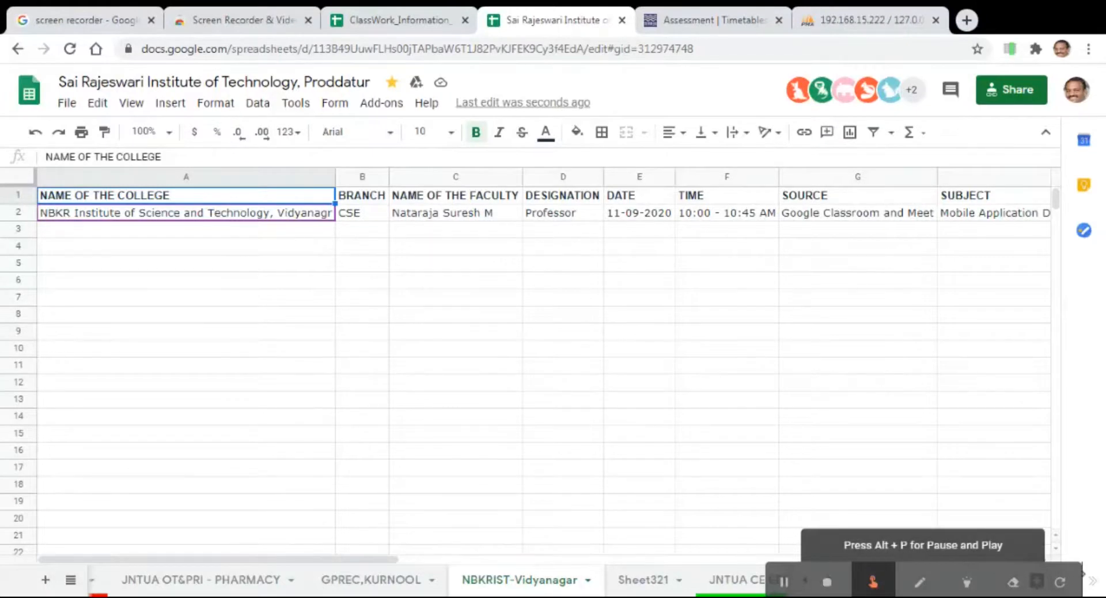
drag(340, 560, 469, 562)
drag(371, 567, 455, 560)
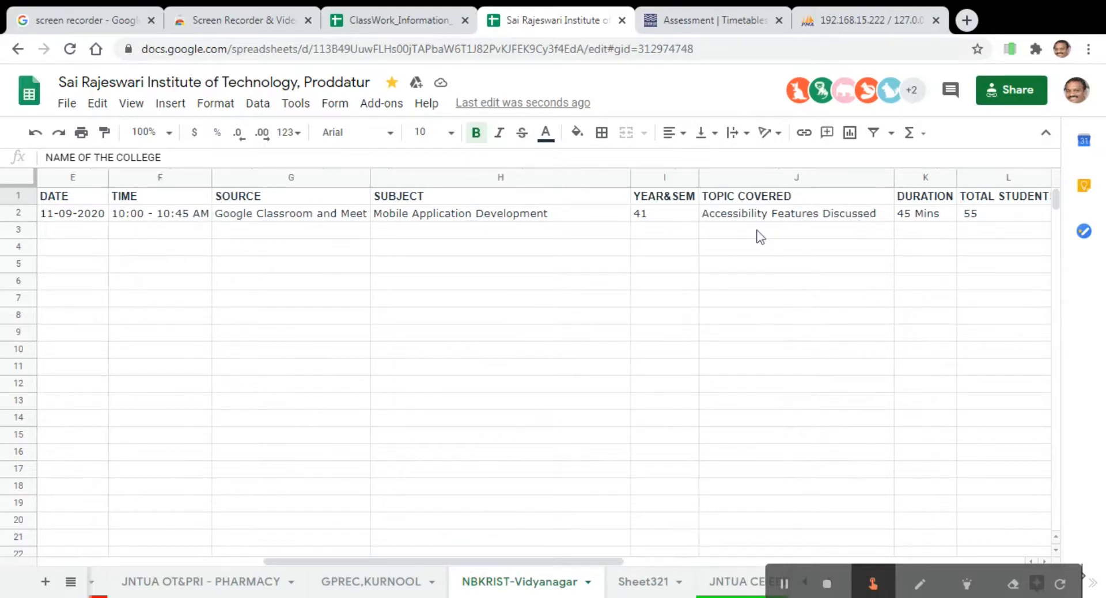
drag(531, 564, 567, 556)
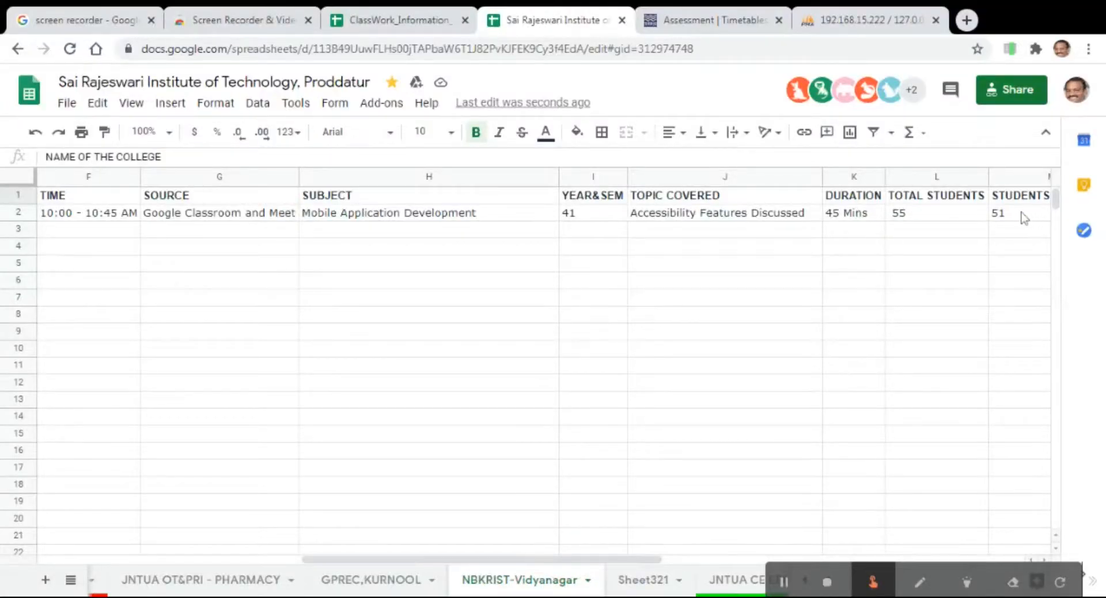
drag(582, 561, 372, 564)
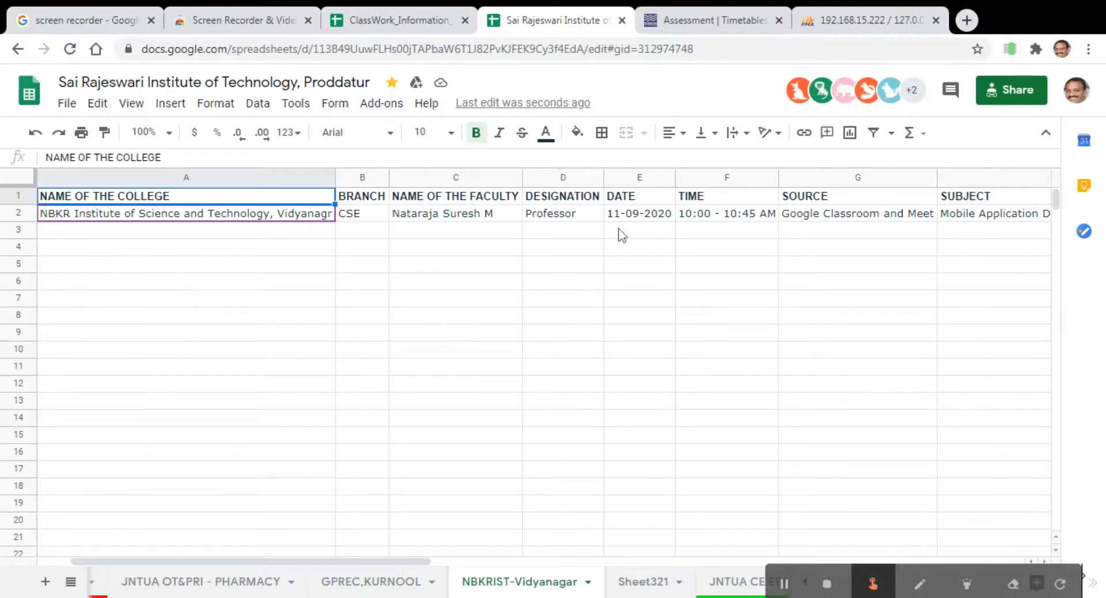
- Check the backup copy of the MADT class record in the ClassWork_Information_Report_ForJNTUA spreadsheet
click(712, 20)
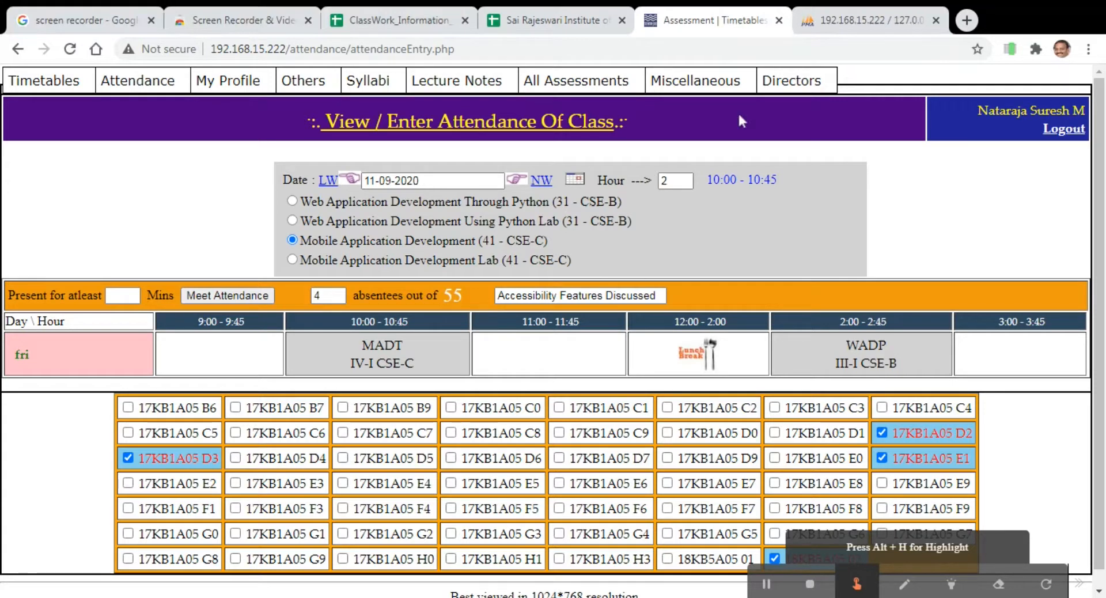
click(516, 20)
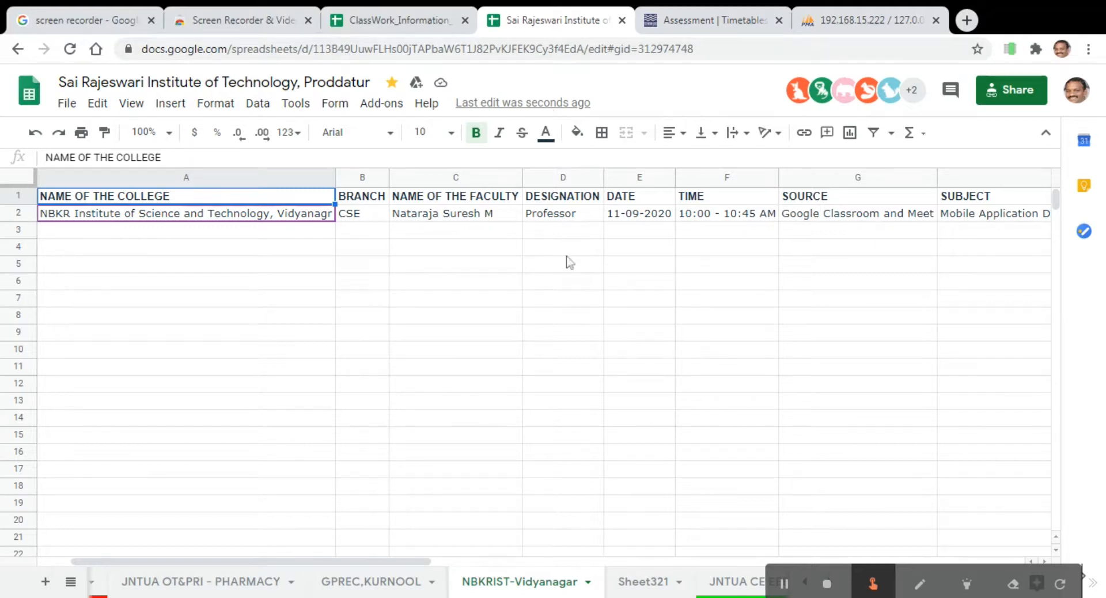
click(393, 22)
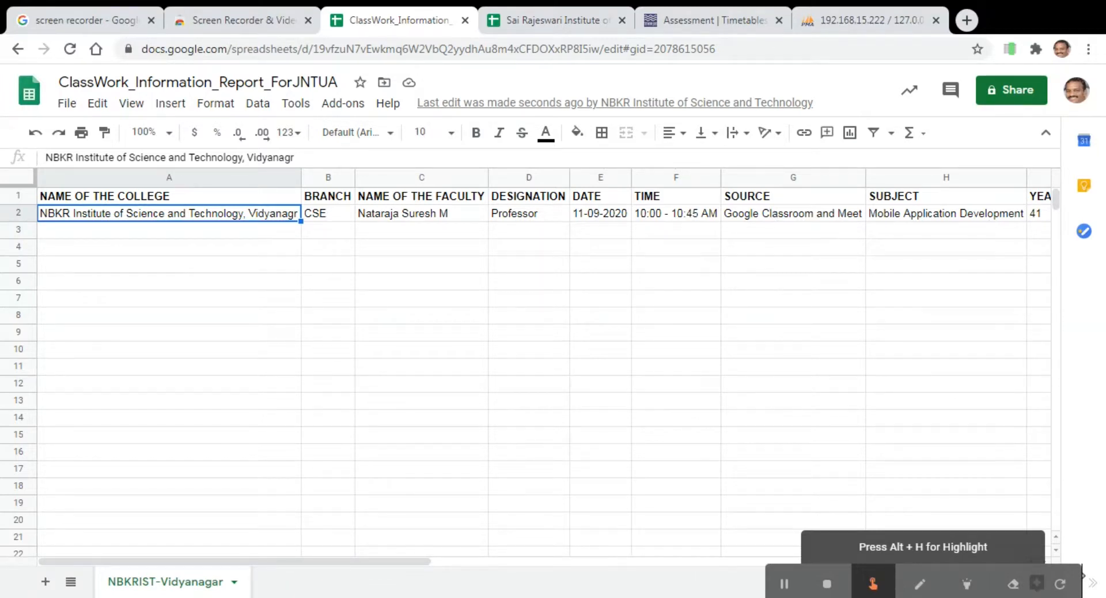
- In the attendance portal, open the 2:00 - 2:45 WADP class of III-I CSE-B and load its Meet attendance
click(700, 20)
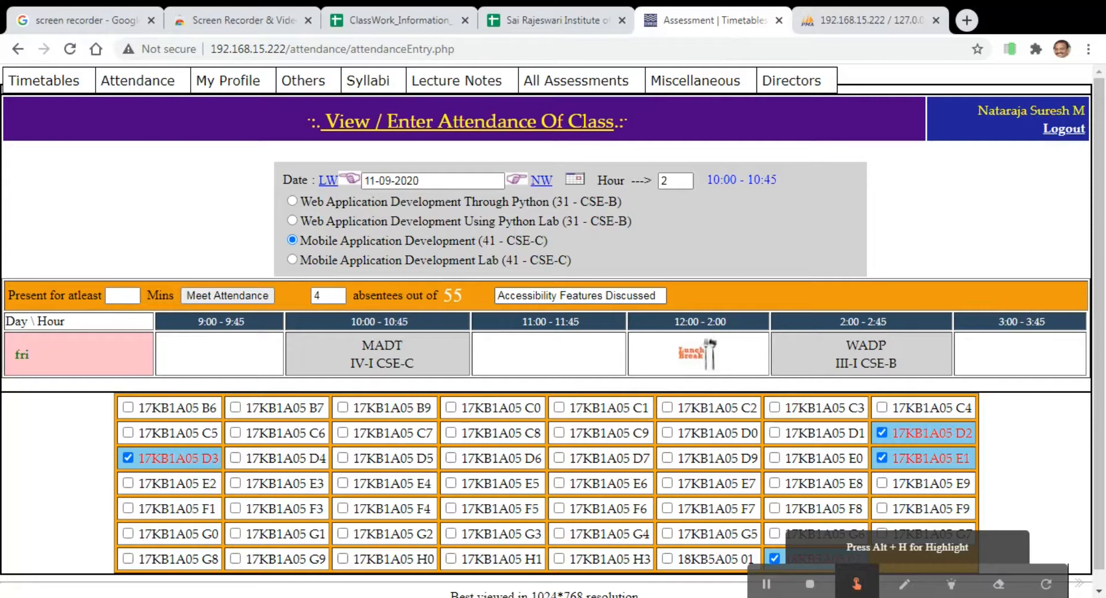
click(814, 357)
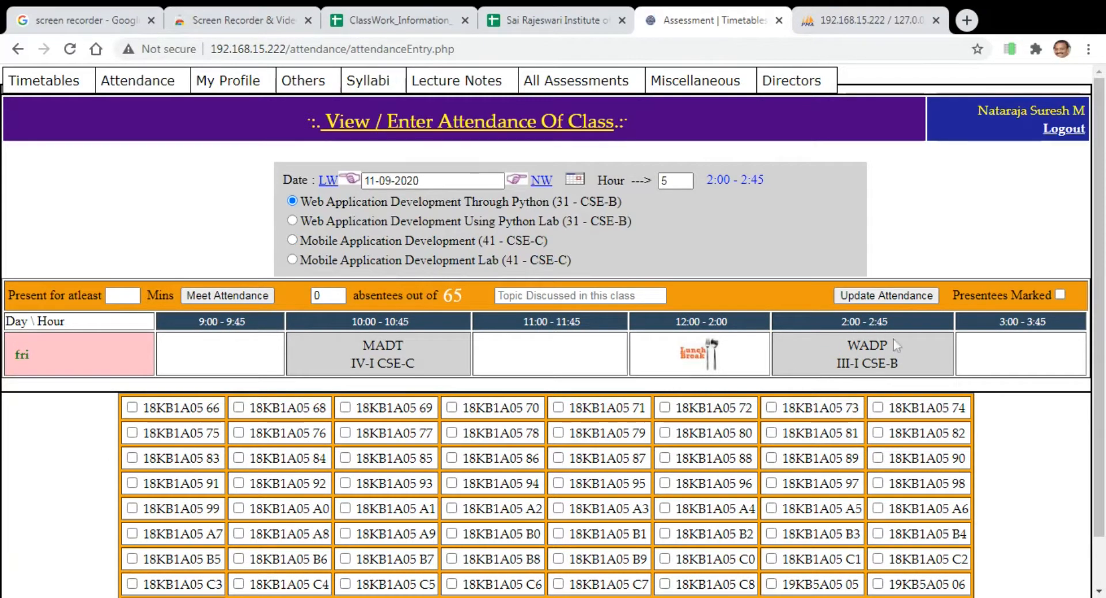
click(243, 296)
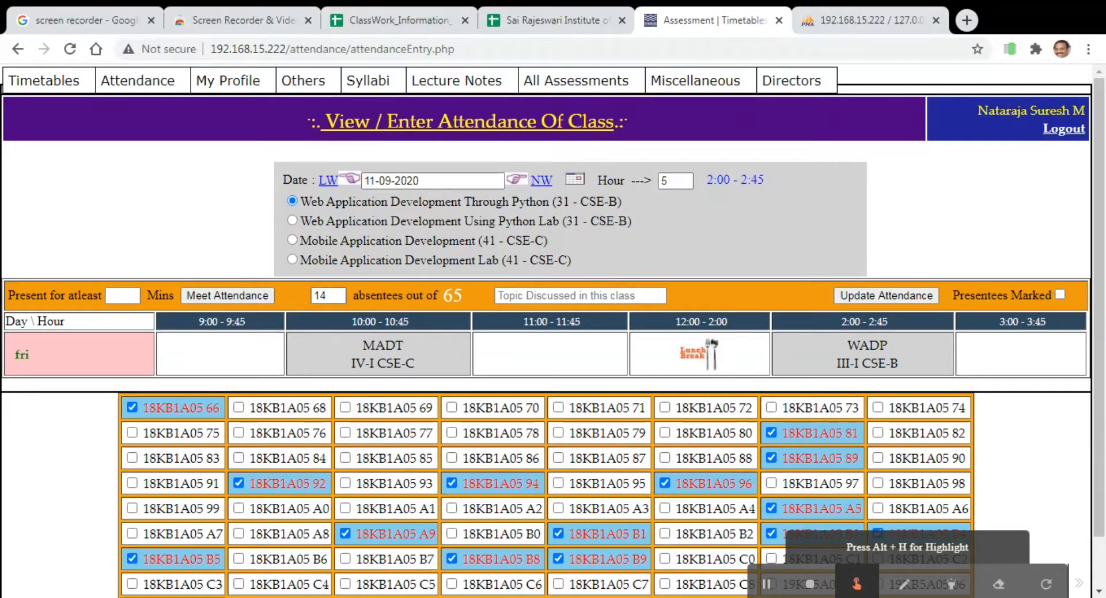
- Enter "Django Basics and Installation" as the WADP class topic and update the attendance
click(569, 295)
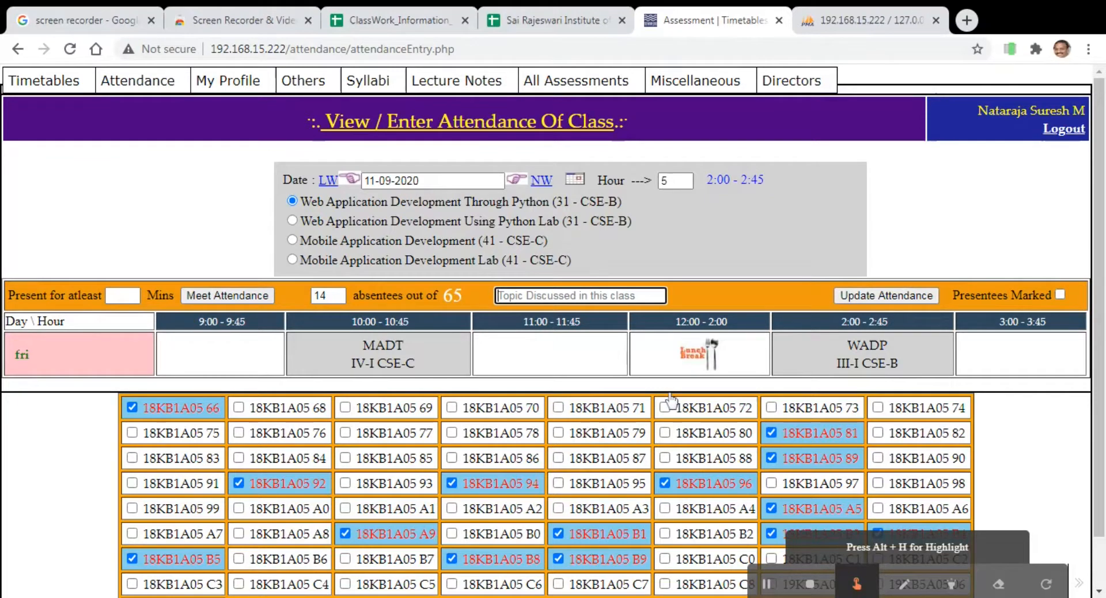
text(Django Basics)
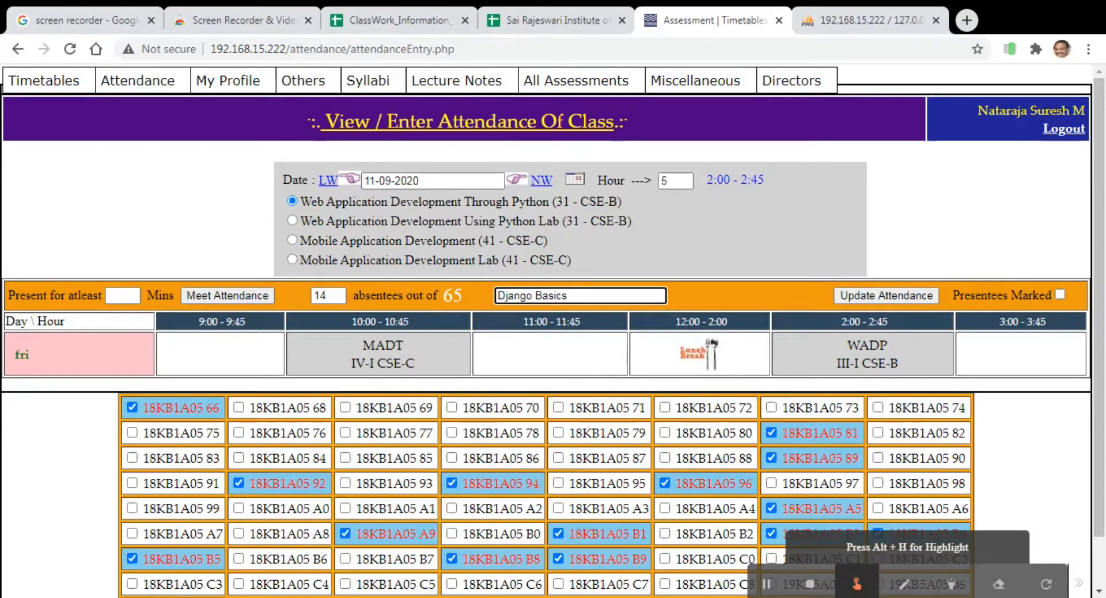
text( and Installation)
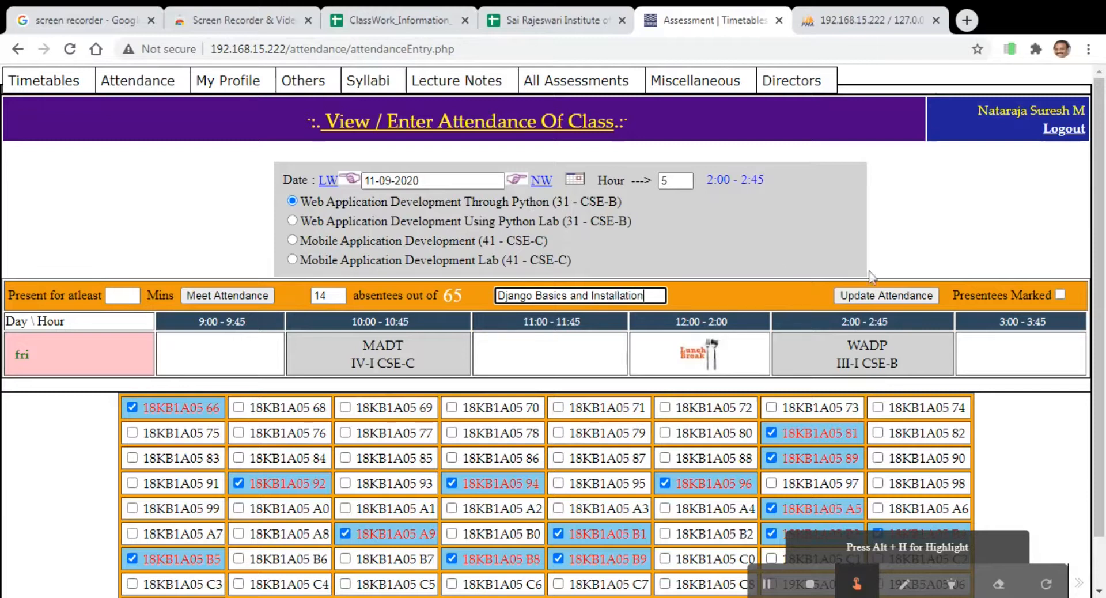
click(867, 295)
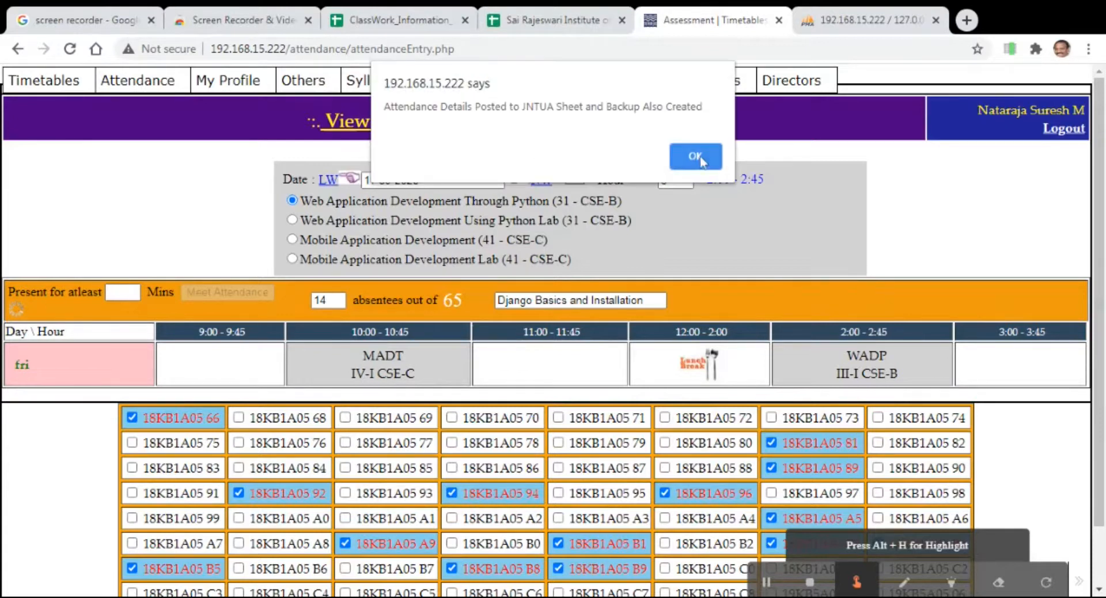
click(695, 157)
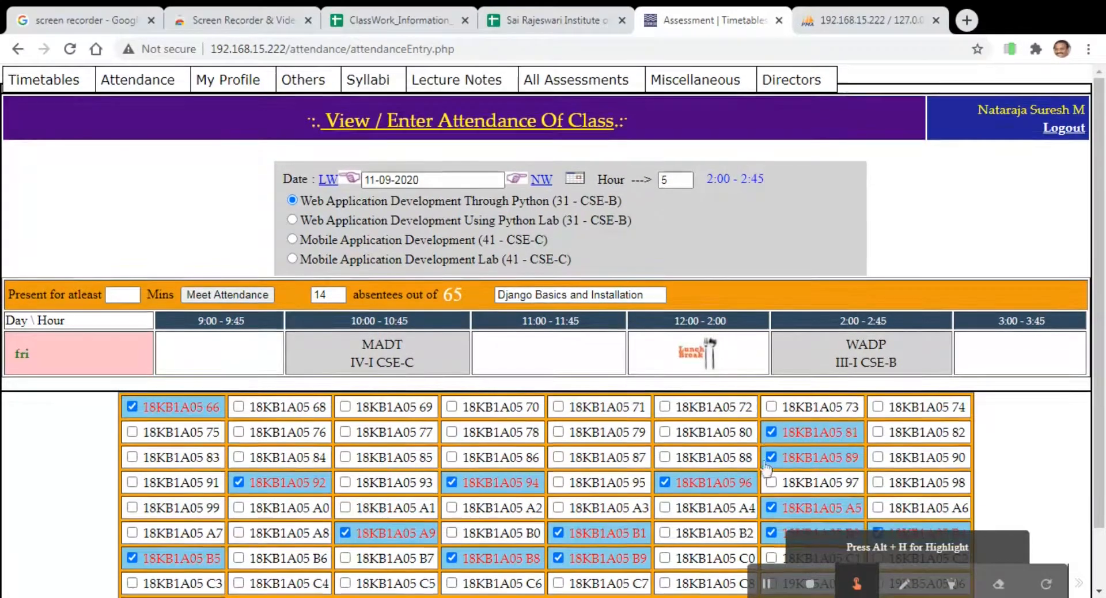
scroll(791, 208, down, 1)
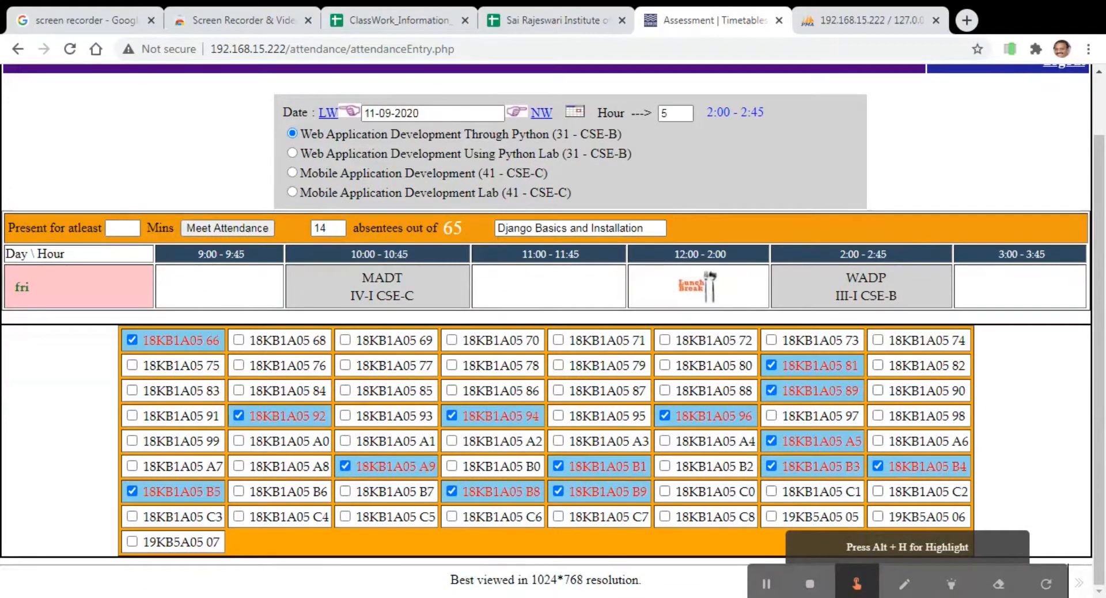
click(544, 22)
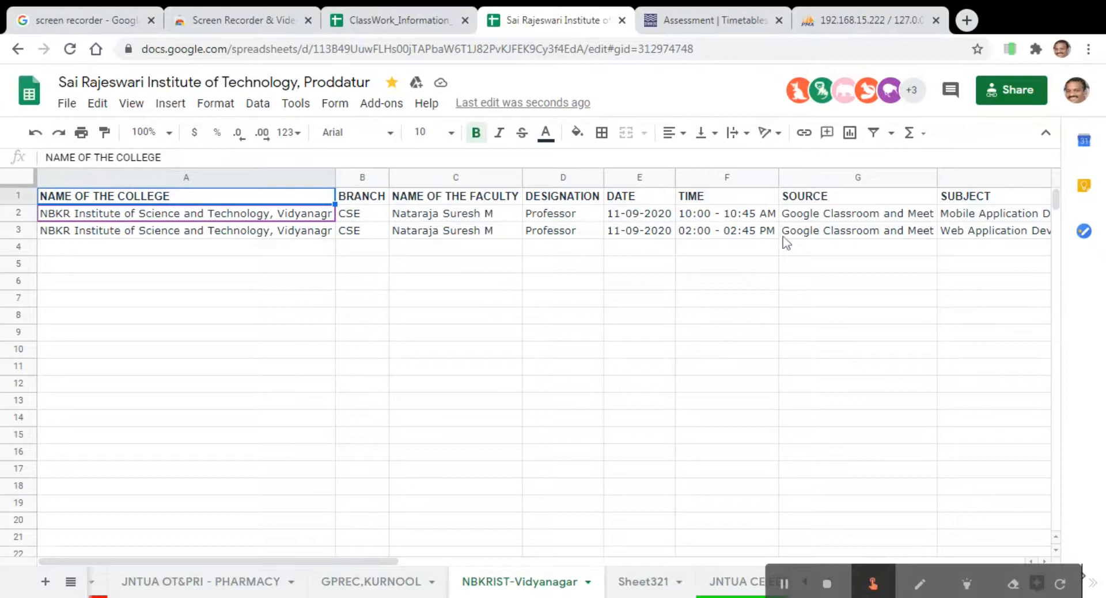
click(989, 231)
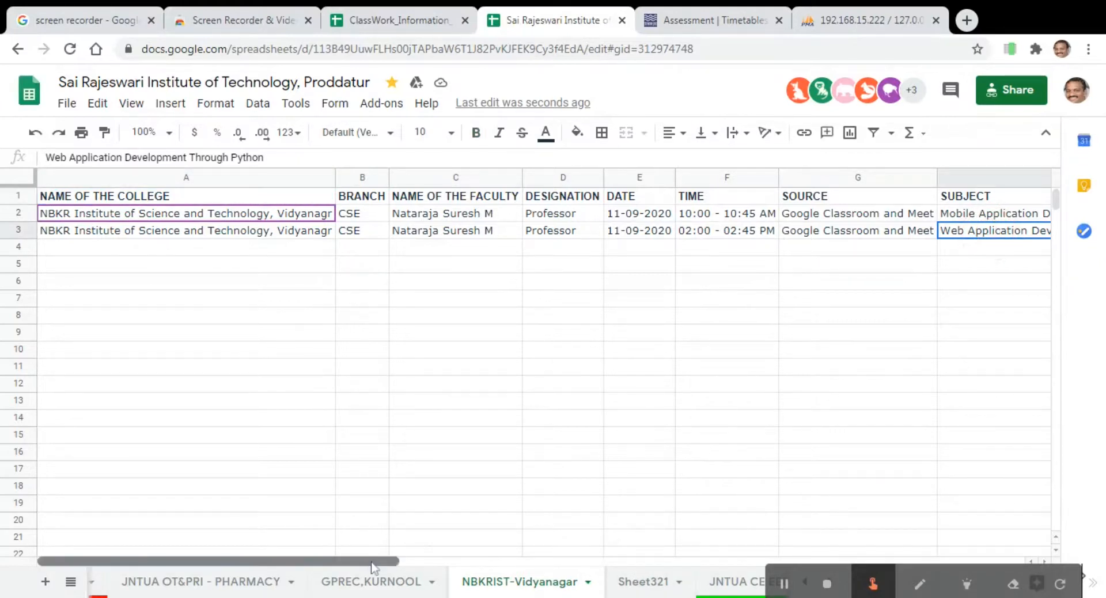
drag(367, 560, 536, 576)
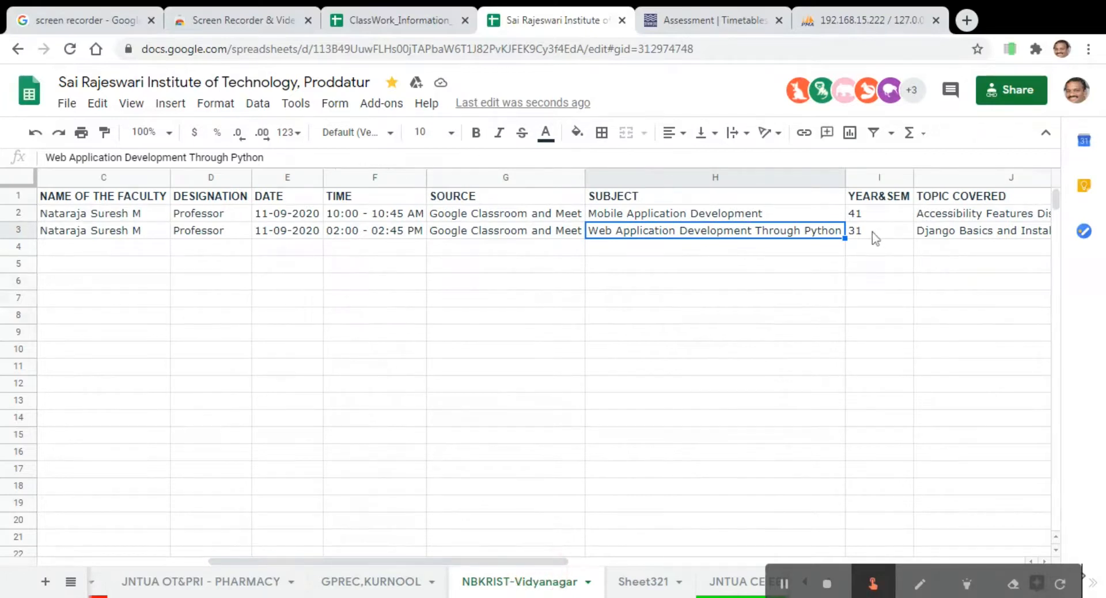
drag(502, 576, 560, 559)
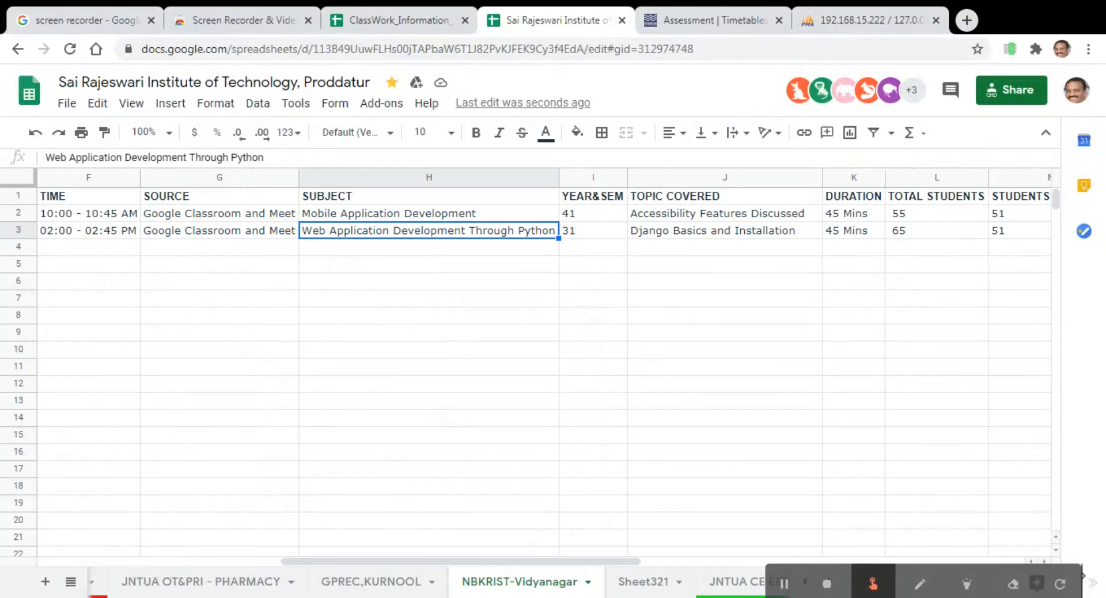
- Switch to phpMyAdmin, reload the class_topiccovered table to examine its stored topics, and return to the attendance portal
click(720, 22)
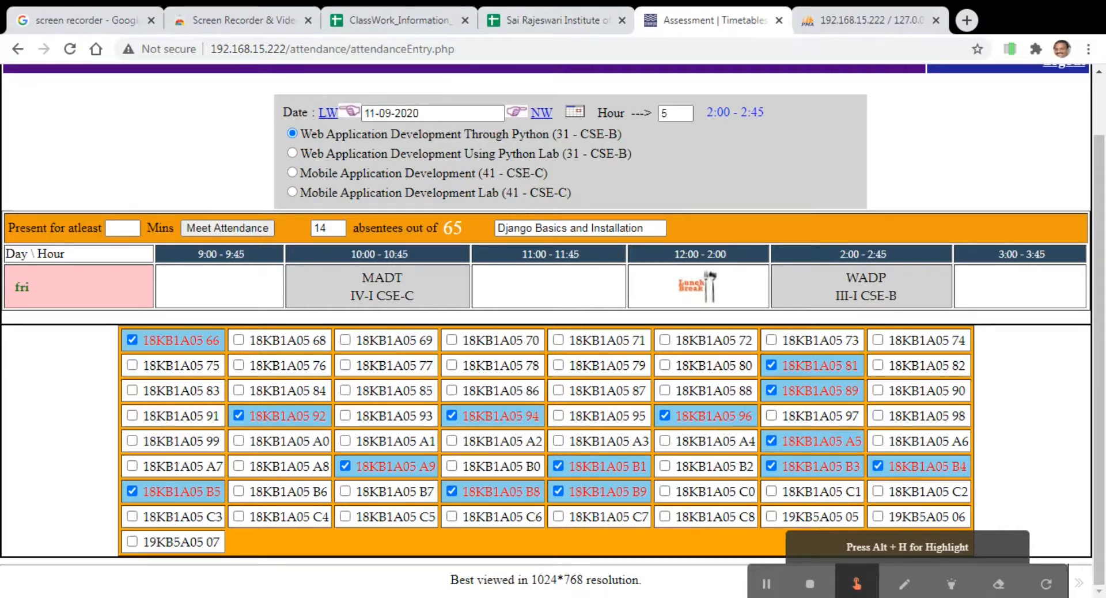
click(816, 21)
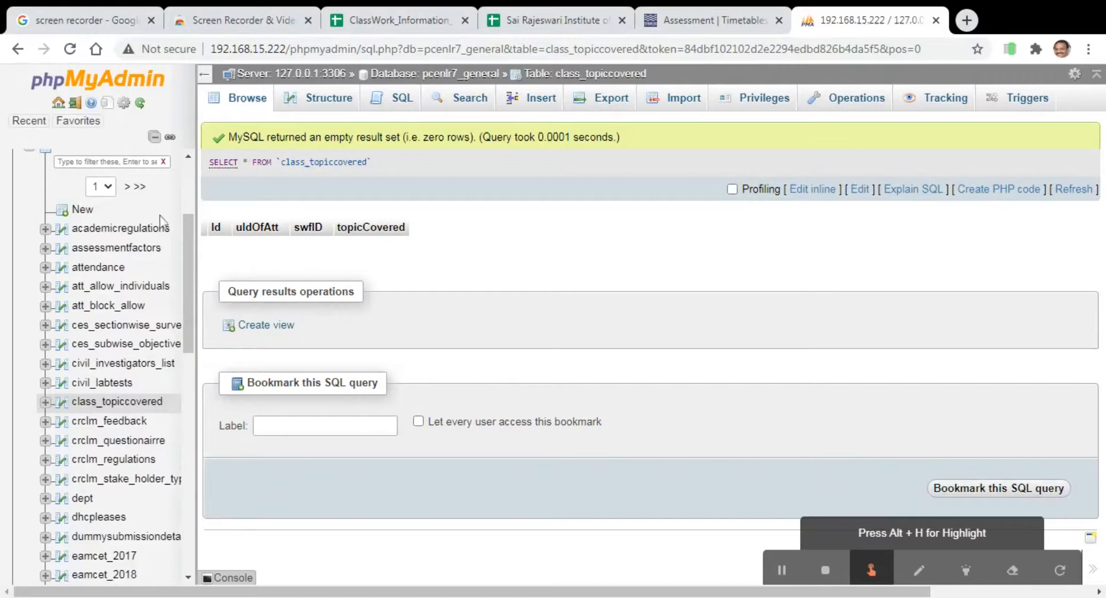
drag(281, 164, 371, 166)
click(371, 163)
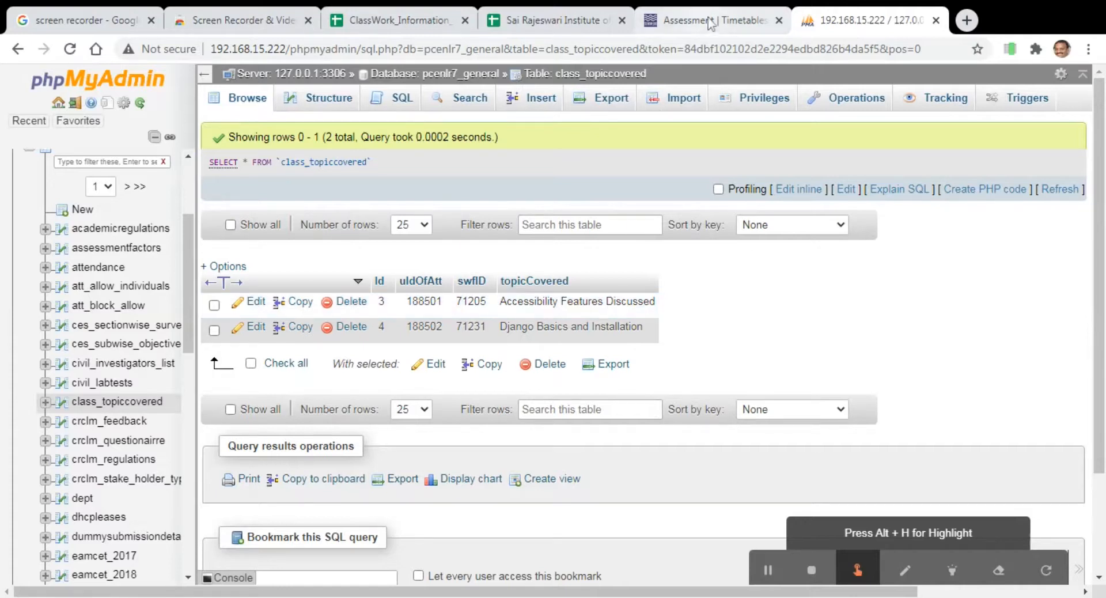
click(710, 22)
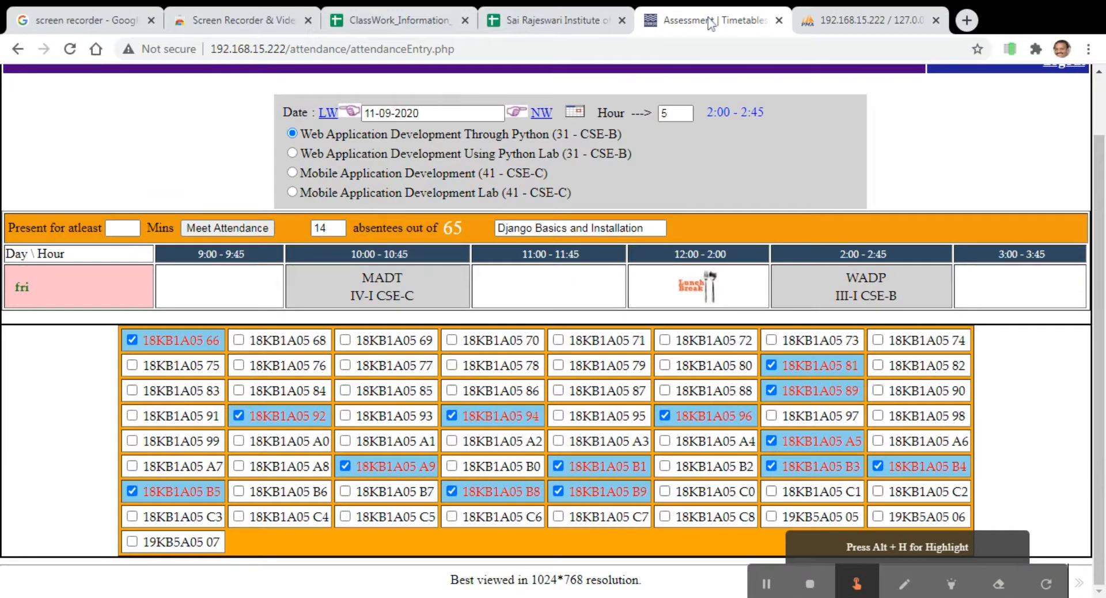